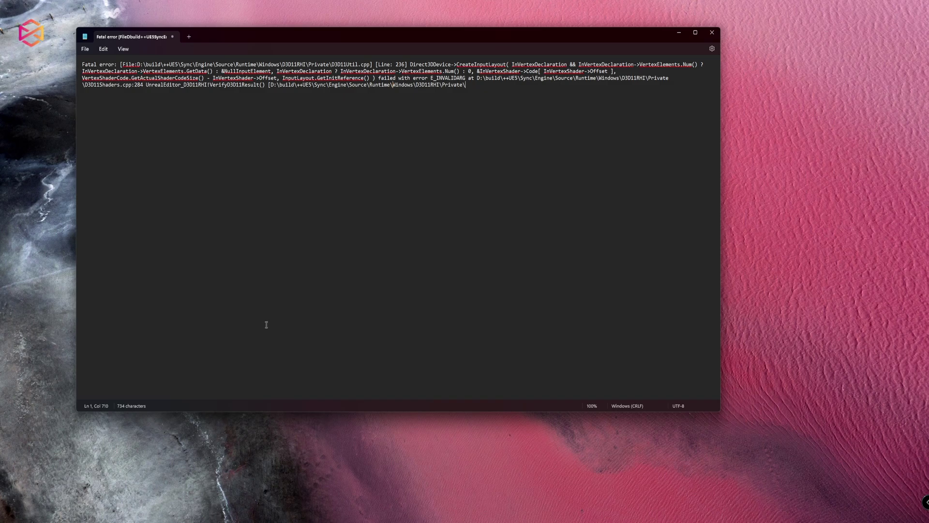
# Shorten and reposition the note window, and highlight D3D11 in the last path of the fatal error text.
pyautogui.moveTo(256, 412); pyautogui.dragTo(291, 172)
pyautogui.moveTo(308, 38); pyautogui.dragTo(375, 160)
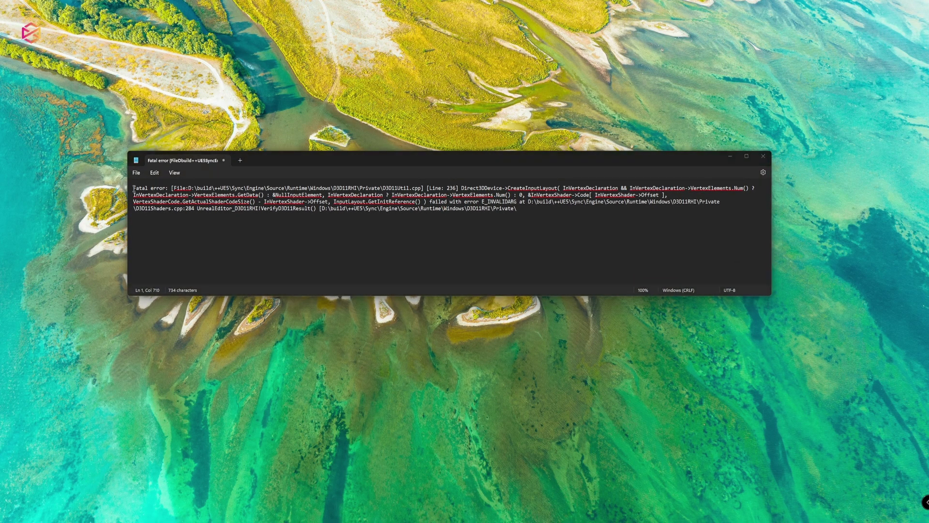
pyautogui.hotkey('ctrl', 'a')
pyautogui.click(654, 215)
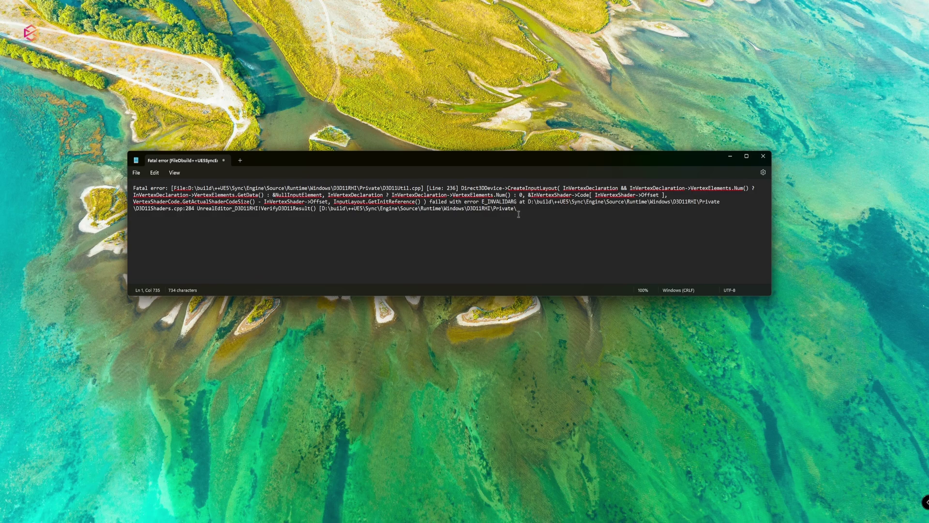
pyautogui.moveTo(467, 212)
pyautogui.mouseDown()
pyautogui.moveTo(482, 212)
pyautogui.moveTo(467, 212)
pyautogui.mouseUp()
pyautogui.click(482, 211)
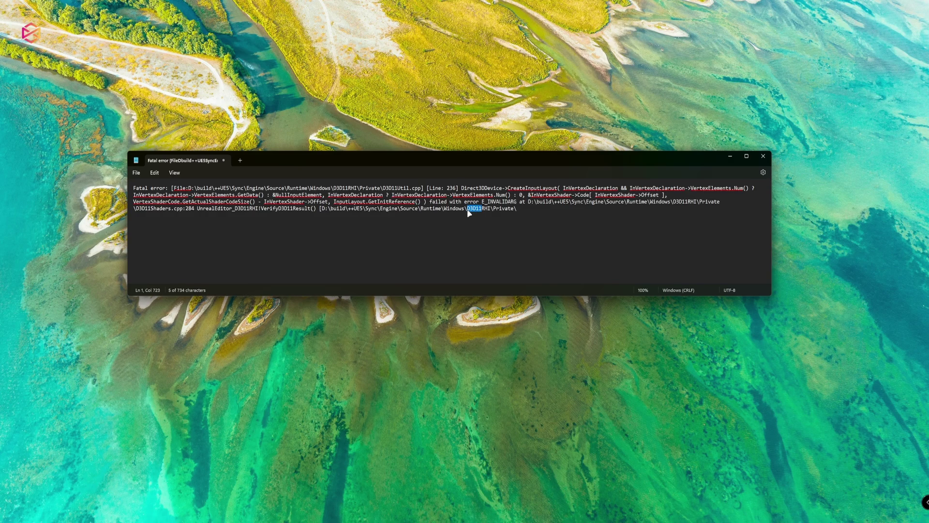
pyautogui.click(522, 215)
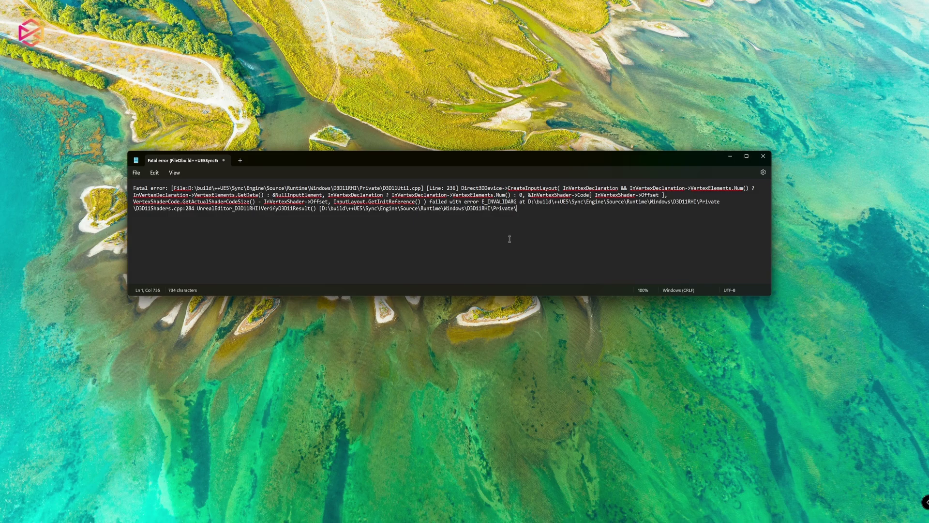
pyautogui.press('super+s')
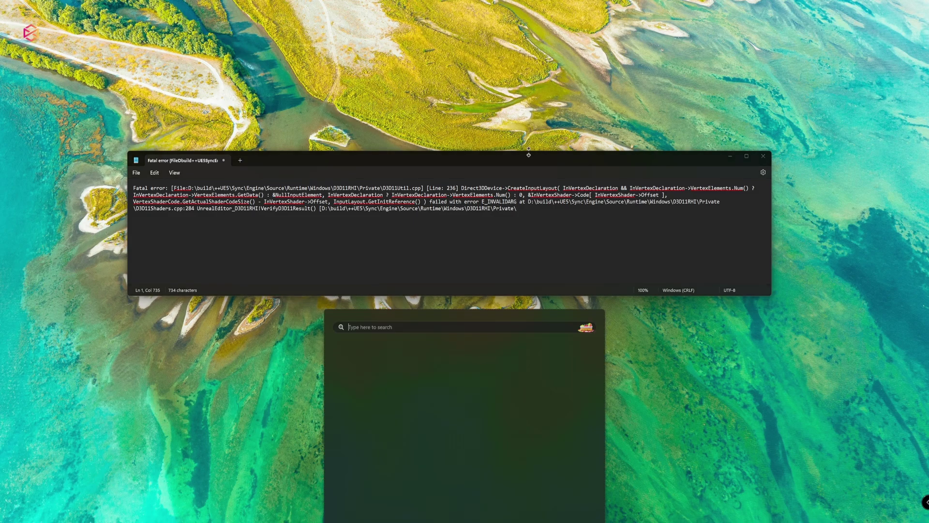
pyautogui.write('un')
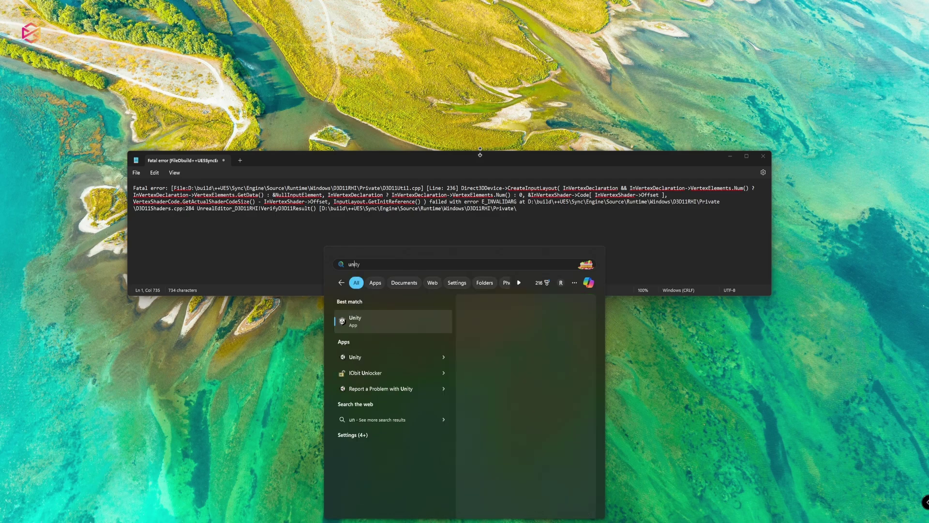
pyautogui.press('BackSpace')
pyautogui.press('BackSpace')
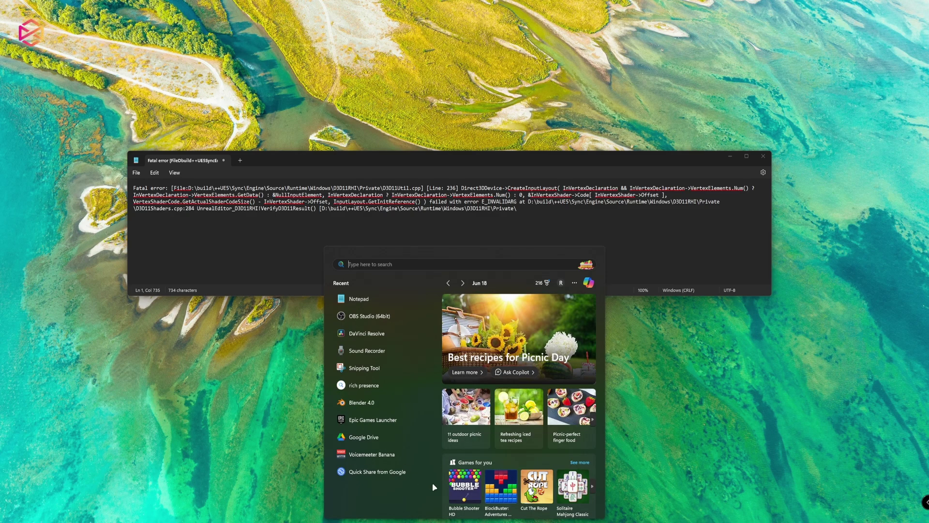
pyautogui.press('Escape')
# Open a File Explorer window and move it off the note window.
pyautogui.press('super+e')
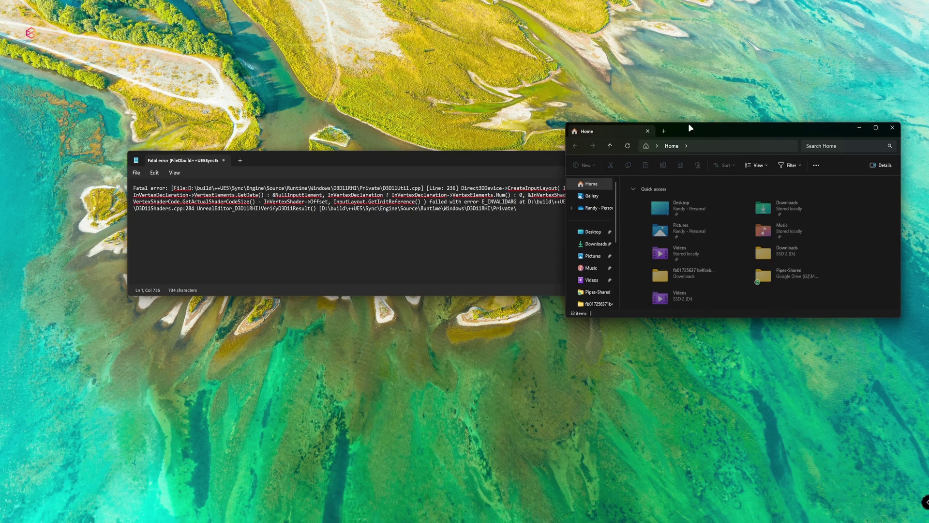
pyautogui.moveTo(689, 126); pyautogui.dragTo(928, 127)
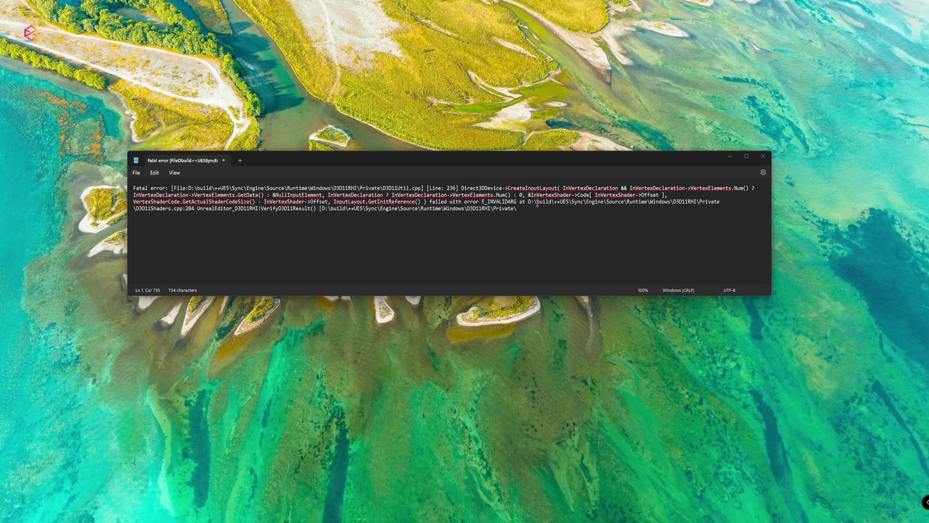
# Highlight the full fatal error message in the note to point it out, leaving the text unselected at the end.
pyautogui.moveTo(535, 208); pyautogui.dragTo(134, 190)
pyautogui.click(186, 199)
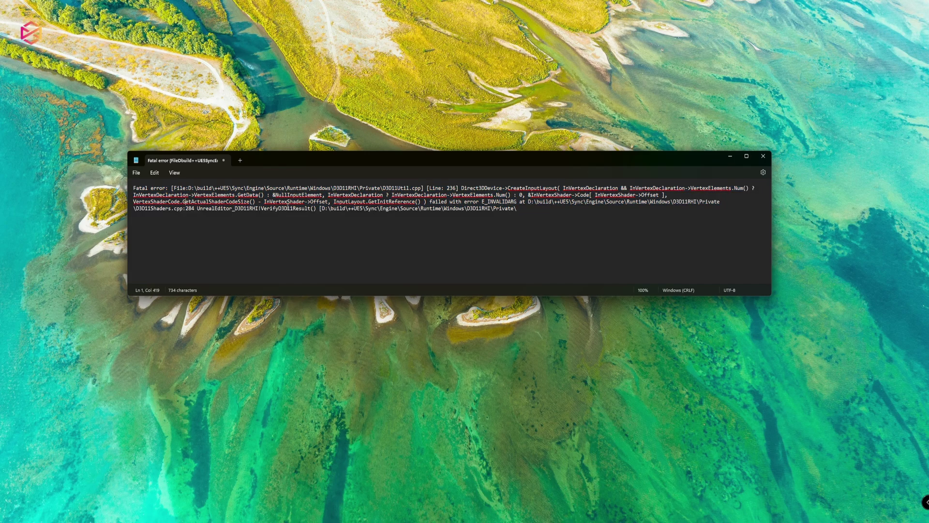
pyautogui.moveTo(545, 209); pyautogui.dragTo(119, 187)
pyautogui.click(310, 229)
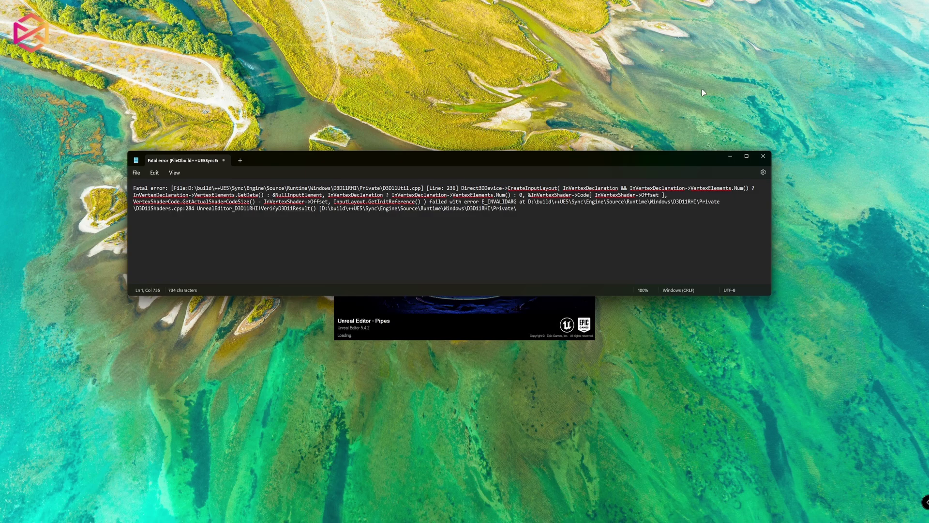
# Minimize the note window and reposition the Unreal Editor loading splash for the Pipes project.
pyautogui.click(730, 156)
pyautogui.moveTo(497, 283); pyautogui.dragTo(532, 212)
pyautogui.rightClick(564, 519)
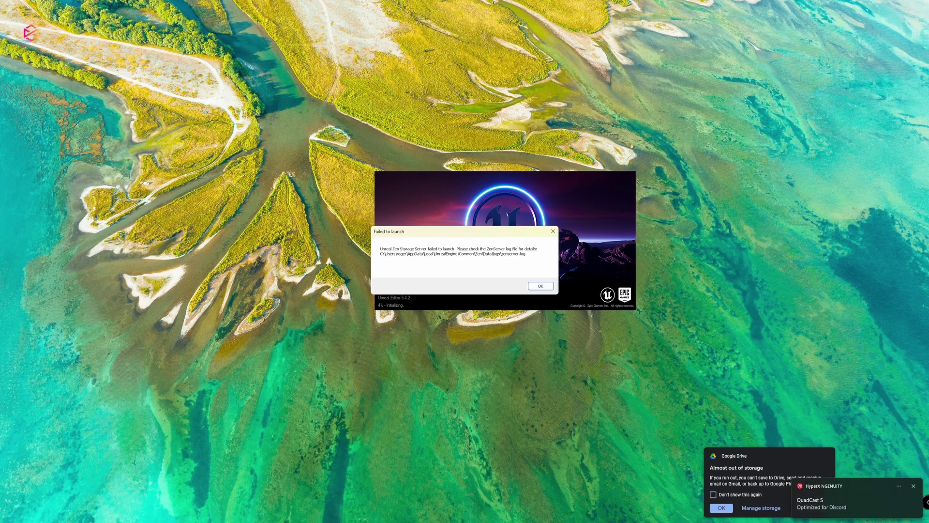
# Dismiss the Unreal Zen Storage Server launch error and the Google Drive and HyperX NGENUITY notifications.
pyautogui.click(554, 233)
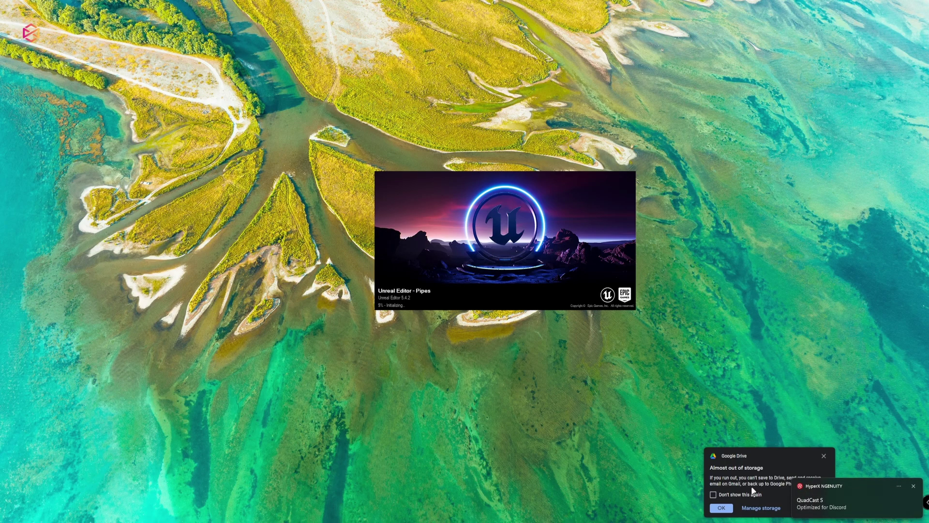
pyautogui.click(721, 508)
pyautogui.click(913, 485)
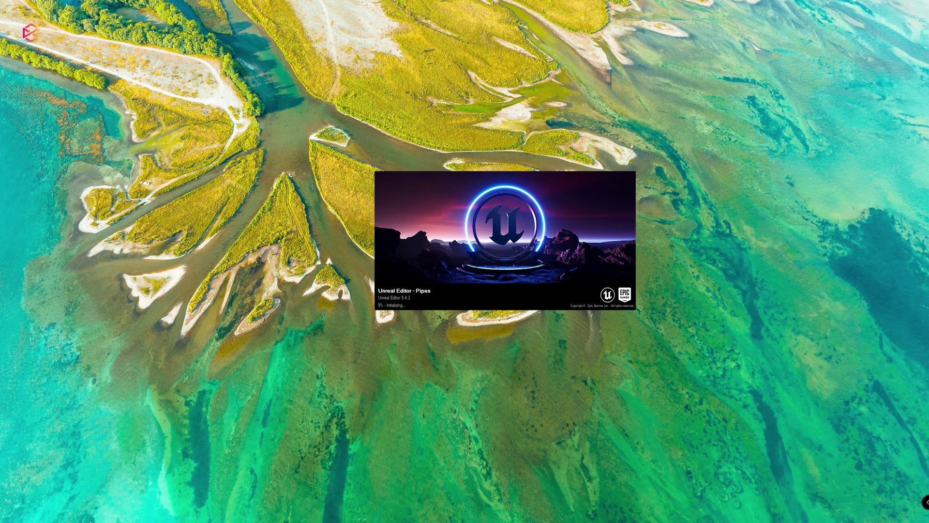
pyautogui.moveTo(488, 242); pyautogui.dragTo(458, 236)
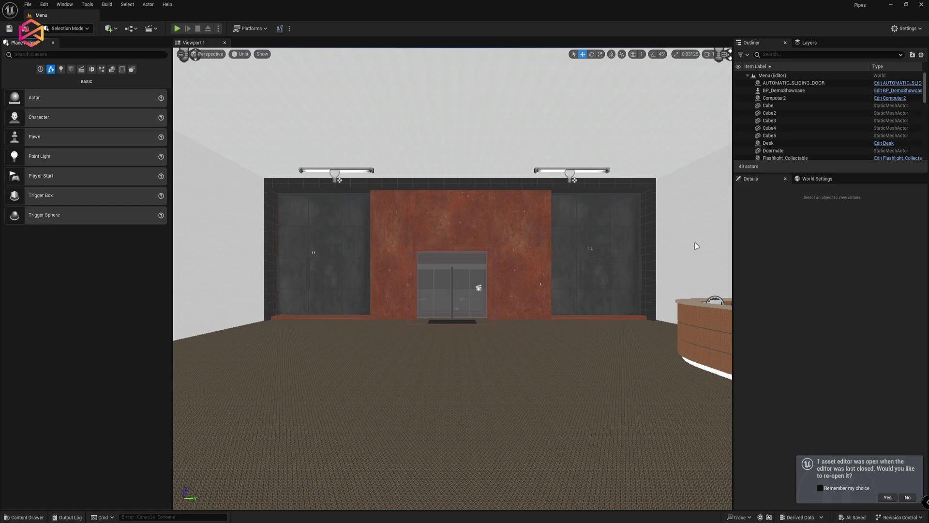
# Look around the Menu level's room in the viewport, from the sliding door to the ceiling lights.
pyautogui.moveTo(452, 278); pyautogui.dragTo(503, 284, button='right')
pyautogui.moveTo(339, 339); pyautogui.dragTo(278, 373, button='right')
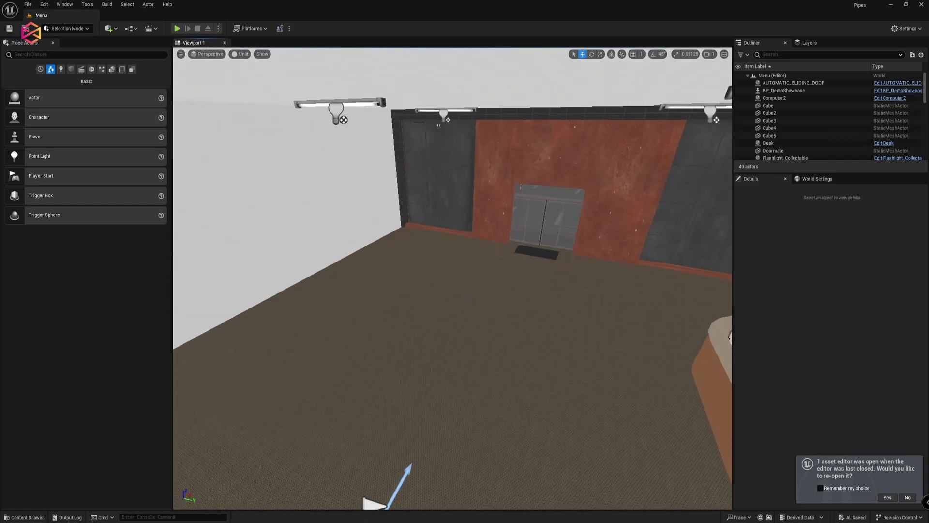
pyautogui.press('w')
pyautogui.moveTo(453, 278); pyautogui.dragTo(661, 269, button='right')
pyautogui.press('s')
pyautogui.press('w')
pyautogui.press('w')
# Bring the note with the fatal error text to the front and close it.
pyautogui.hotkey('alt', 'Tab')
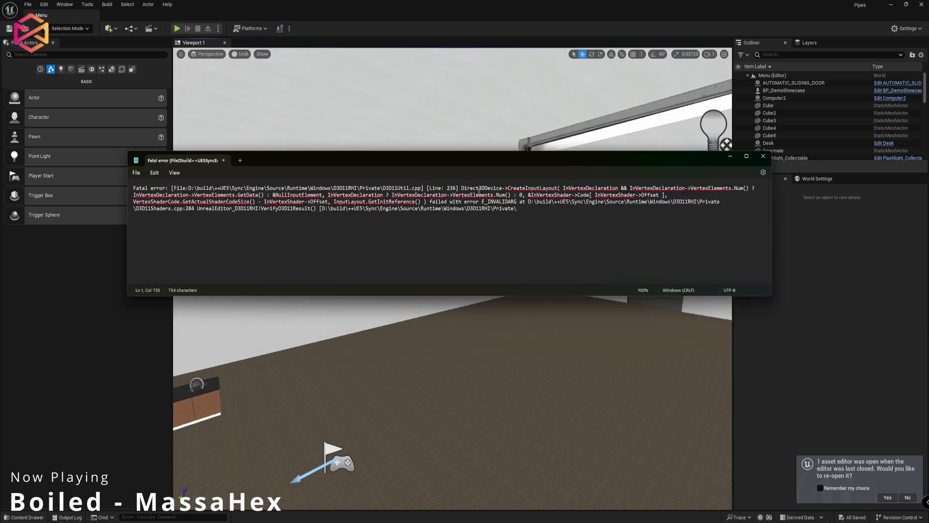
pyautogui.moveTo(408, 163); pyautogui.dragTo(400, 150)
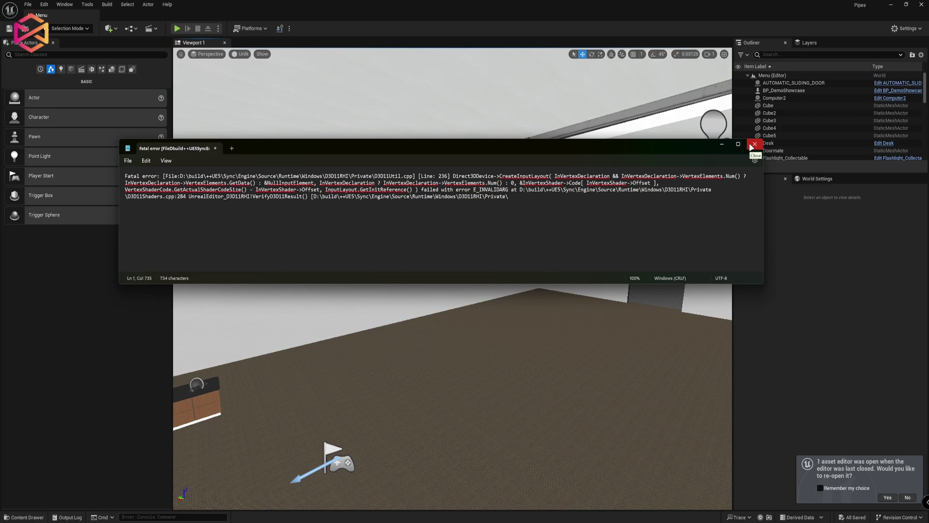
pyautogui.click(754, 144)
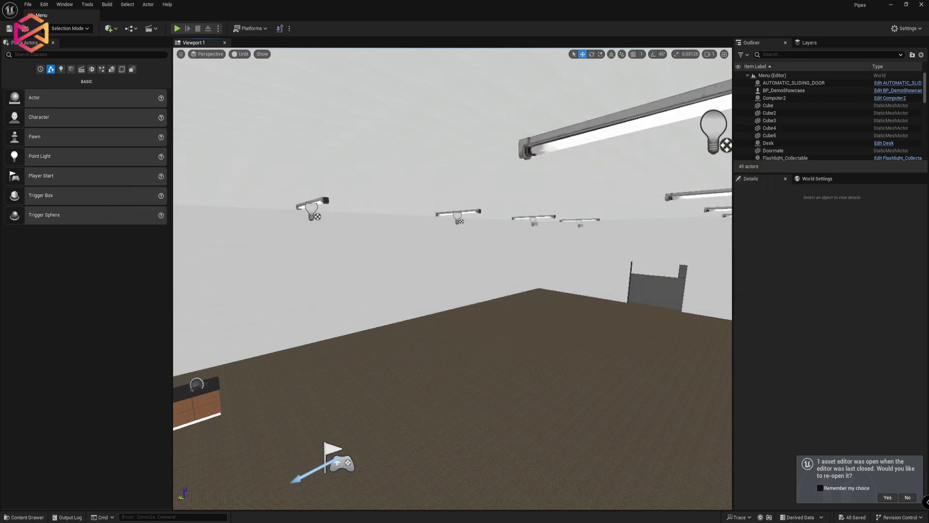
# Show the project's content at the All root and collapse the Content folder in the folder tree.
pyautogui.click(24, 517)
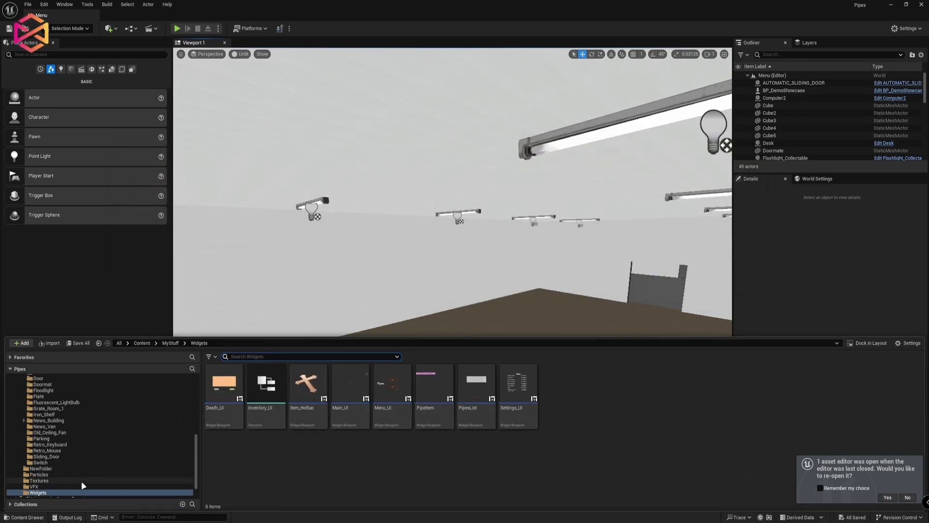
pyautogui.scroll(10, 86, 427)
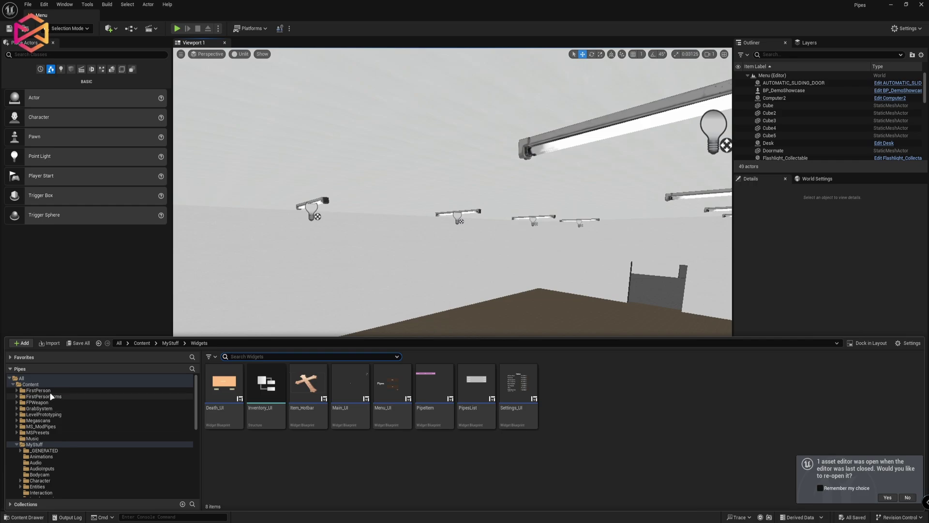
pyautogui.click(50, 379)
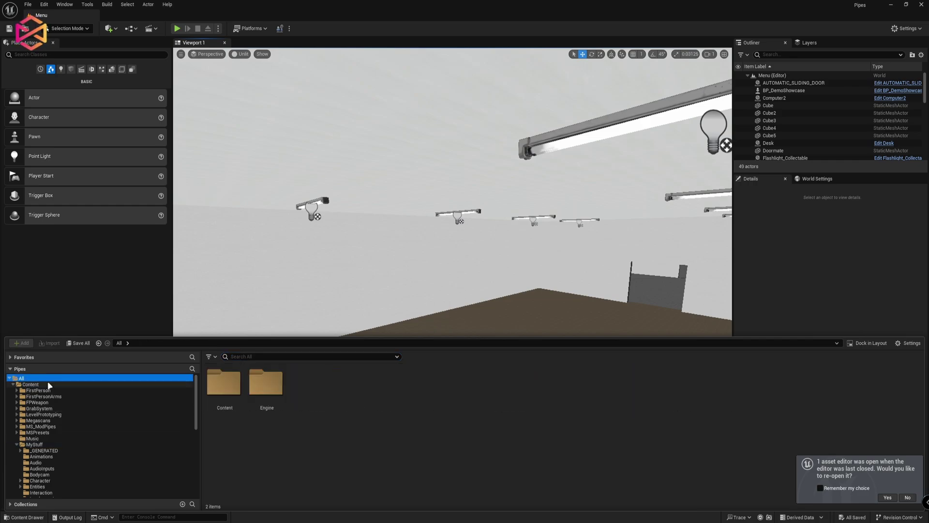
pyautogui.click(48, 384)
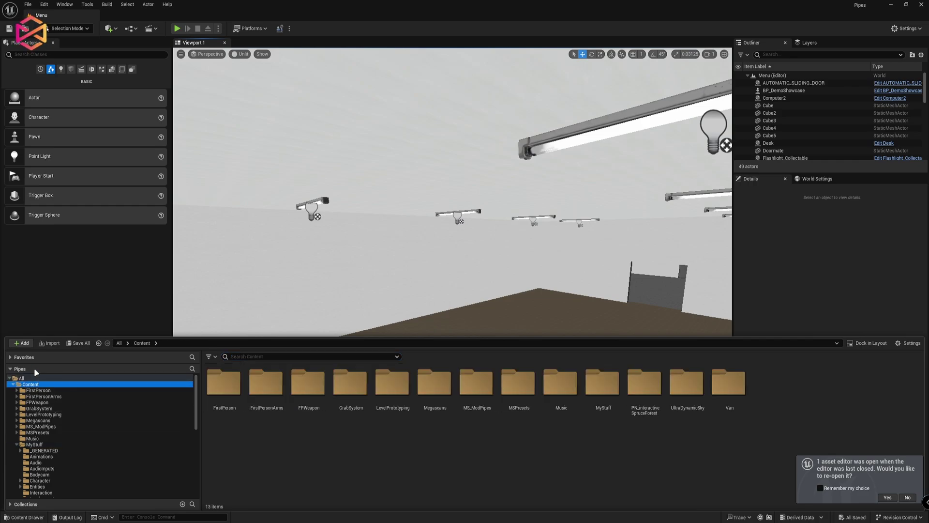
pyautogui.click(28, 379)
pyautogui.click(13, 384)
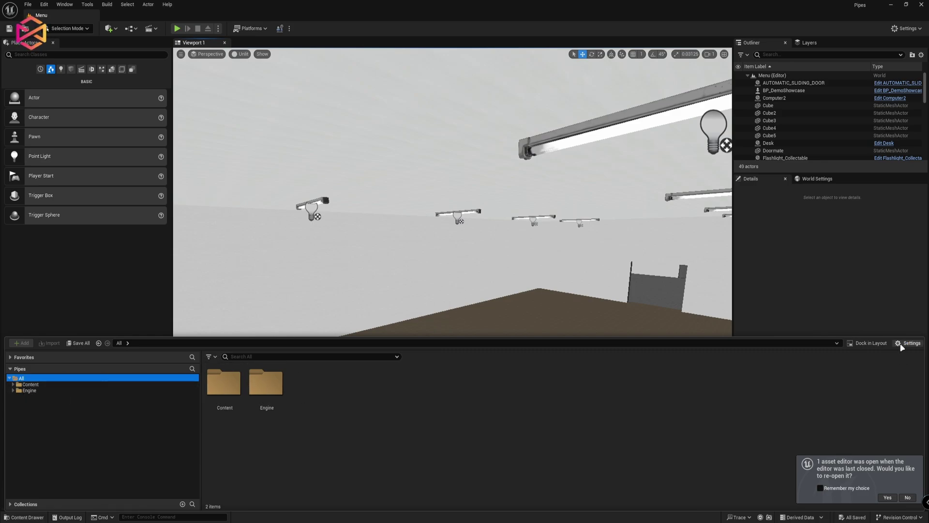
# Check the content browser's display options for Show Engine Content and Show Plugin Content.
pyautogui.click(909, 343)
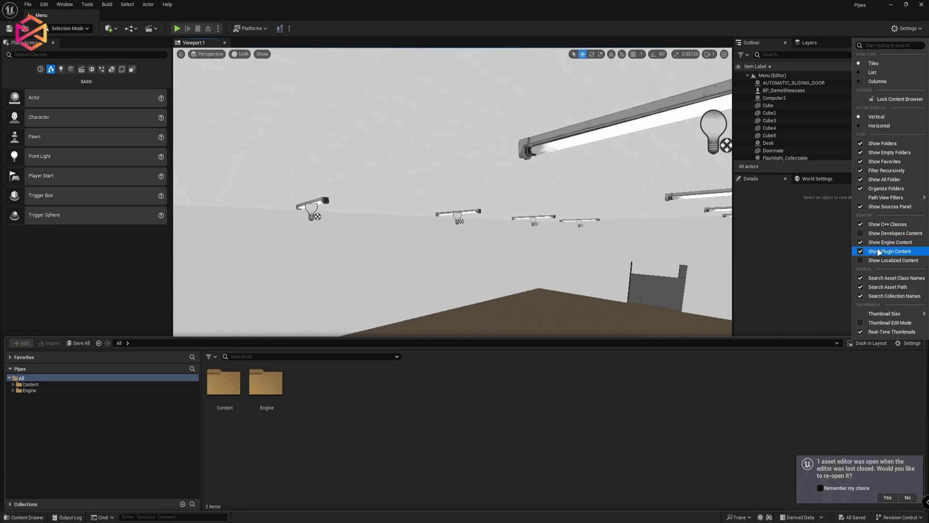
pyautogui.click(602, 416)
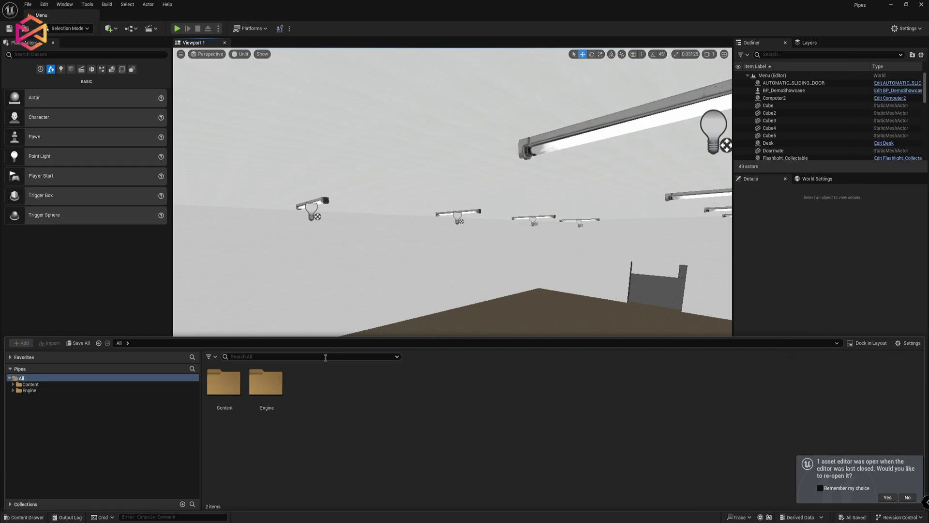
# Search all content for "defaultsprite" and open the DefaultSpriteMaterial with the plain white sphere thumbnail.
pyautogui.click(230, 357)
pyautogui.write('default')
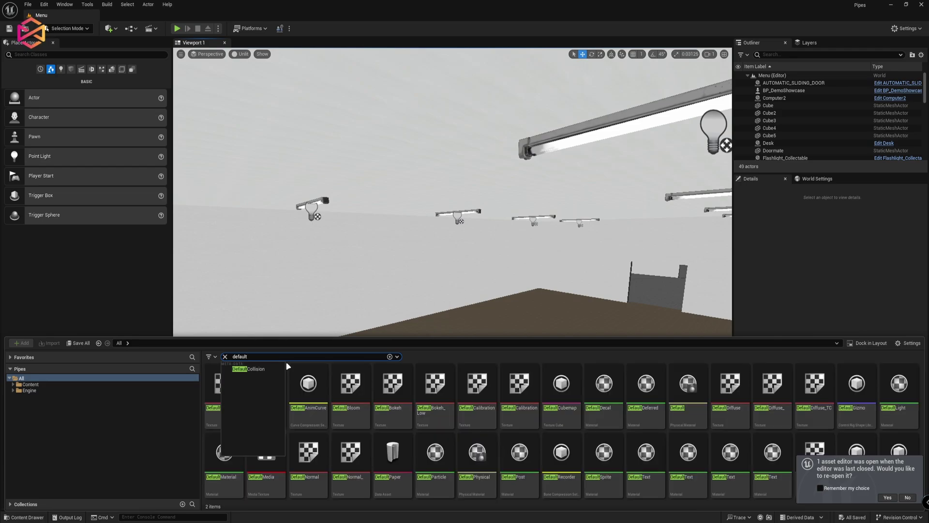
pyautogui.write('sprite')
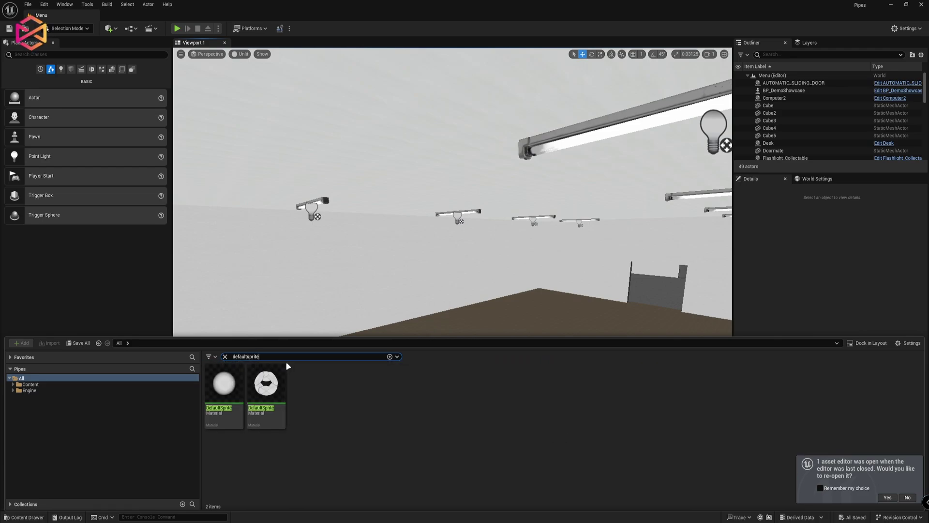
pyautogui.click(228, 388)
pyautogui.doubleClick(229, 390)
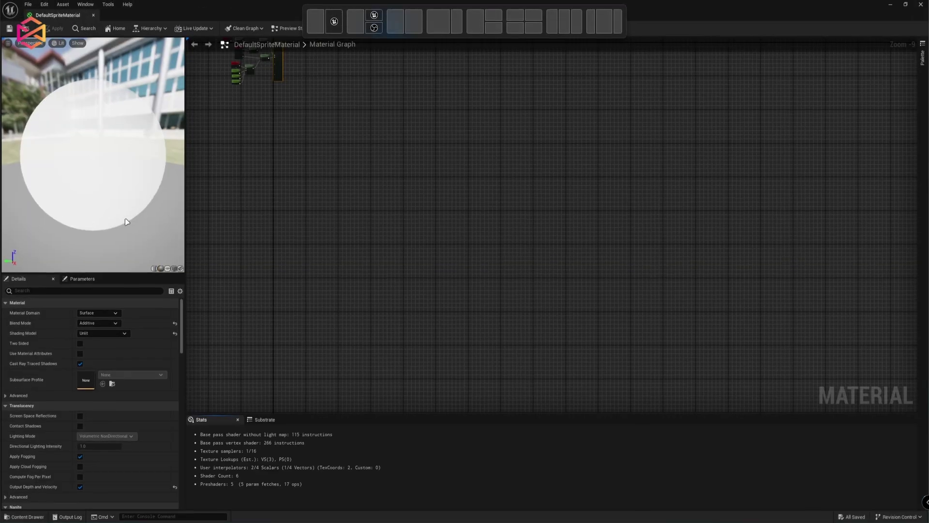
# Preview DefaultSpriteMaterial on a cube and enable Two Sided, inspecting the preview from different angles.
pyautogui.moveTo(569, 212); pyautogui.dragTo(243, 402, button='right')
pyautogui.scroll(4, 558, 255)
pyautogui.moveTo(317, 332); pyautogui.dragTo(524, 249, button='right')
pyautogui.scroll(1, 537, 254)
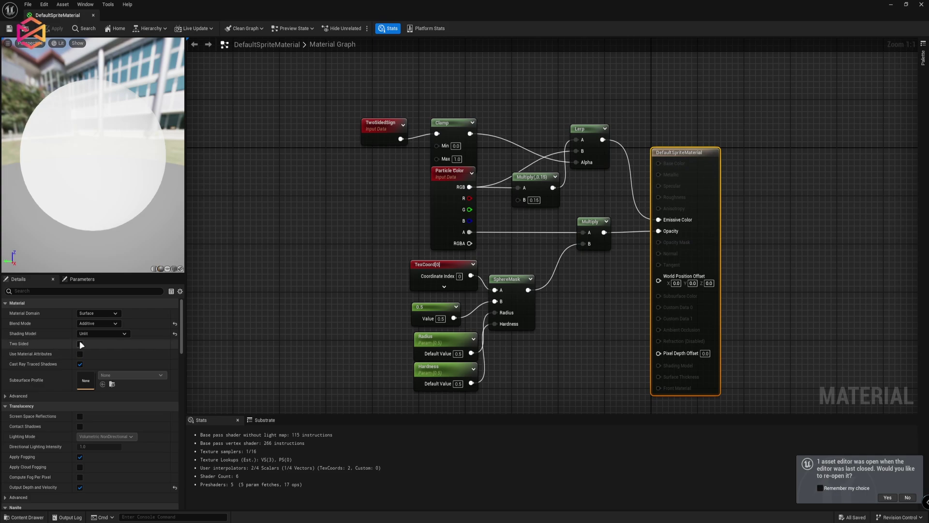
pyautogui.moveTo(108, 170); pyautogui.dragTo(124, 185)
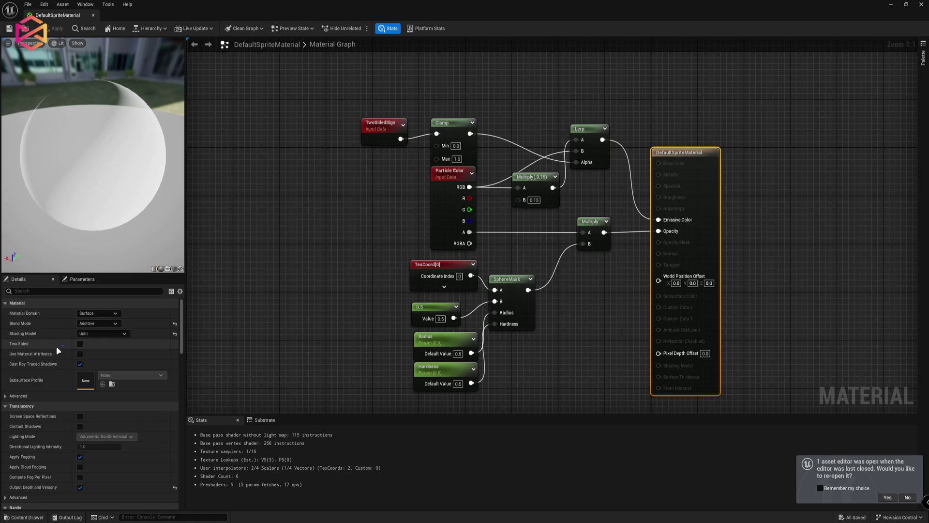
pyautogui.click(173, 268)
pyautogui.moveTo(121, 184); pyautogui.dragTo(63, 177)
pyautogui.click(80, 344)
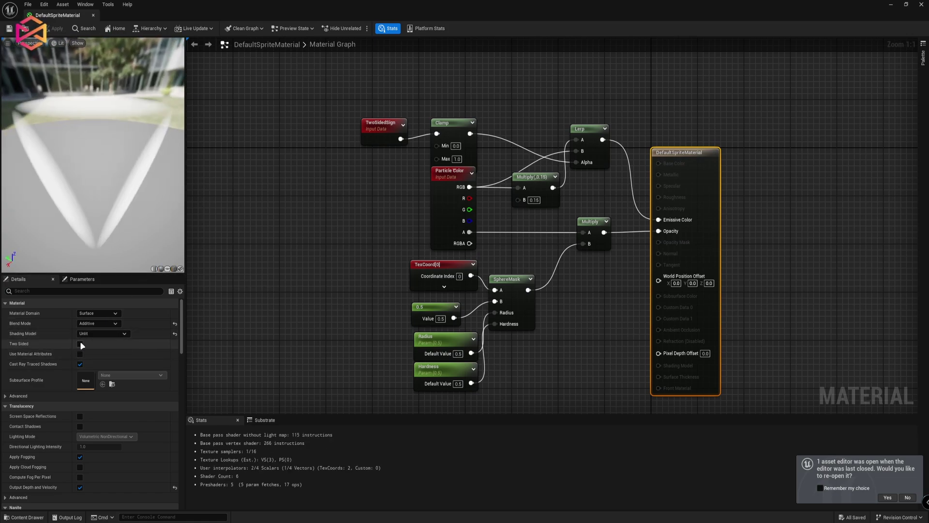
pyautogui.moveTo(92, 224); pyautogui.dragTo(146, 217)
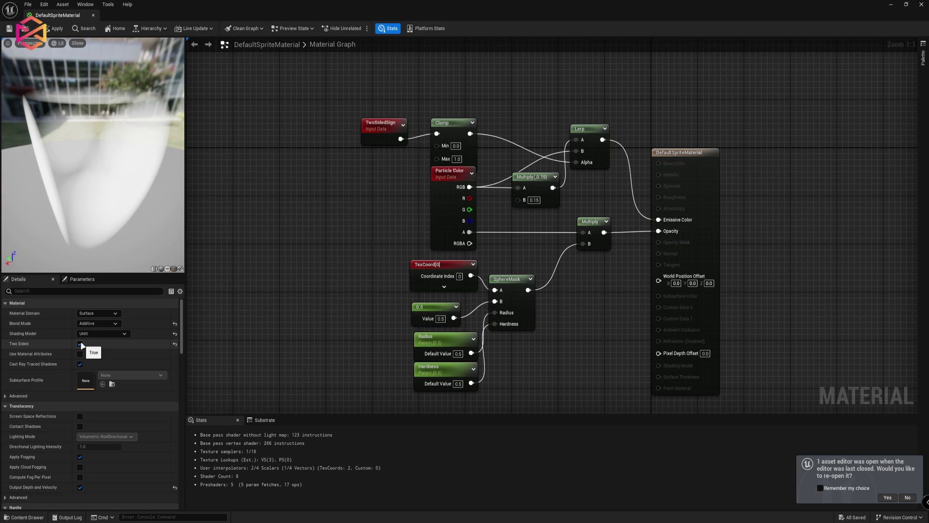
# Turn off Two Sided and close the DefaultSpriteMaterial editor.
pyautogui.click(81, 344)
pyautogui.click(93, 16)
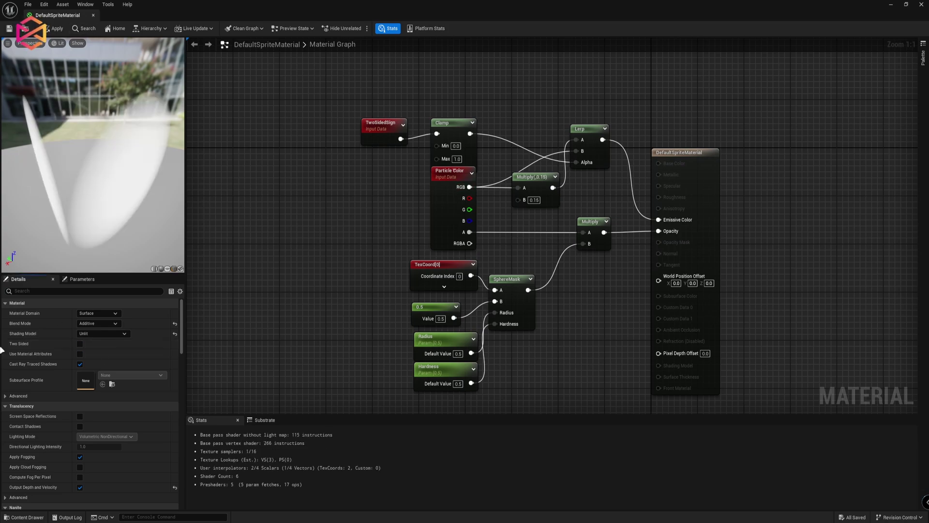
pyautogui.click(516, 283)
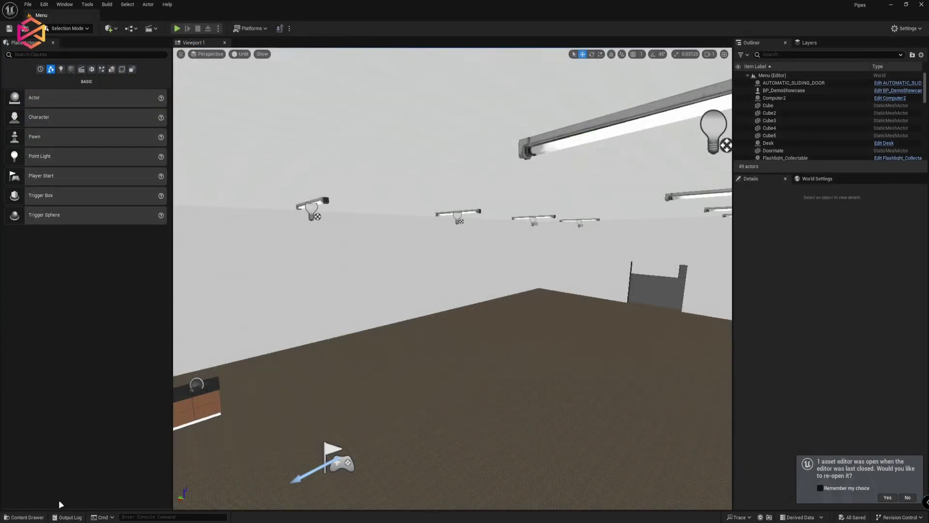
# Clear the "defaultsprite" content search and open the MyStuff folder inside the project's Content folder.
pyautogui.hotkey('ctrl', 'space')
pyautogui.click(310, 464)
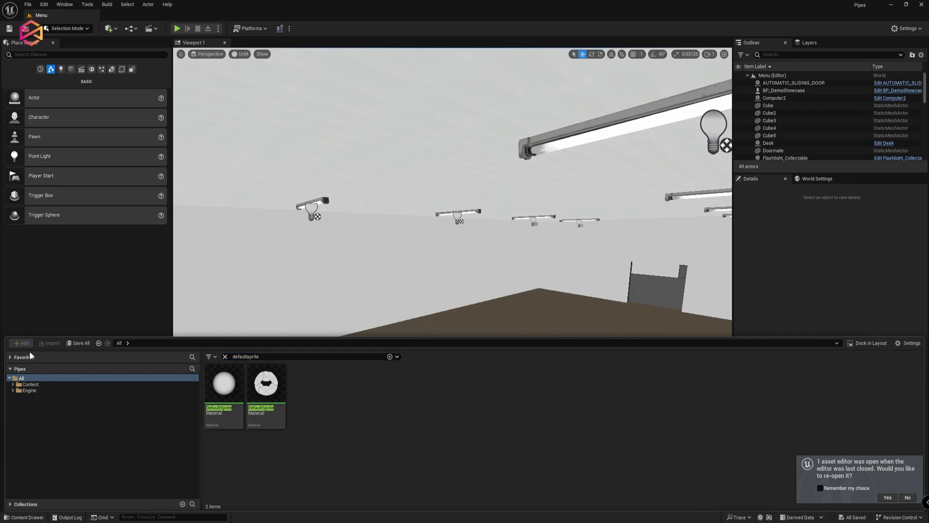
pyautogui.click(225, 357)
pyautogui.doubleClick(214, 392)
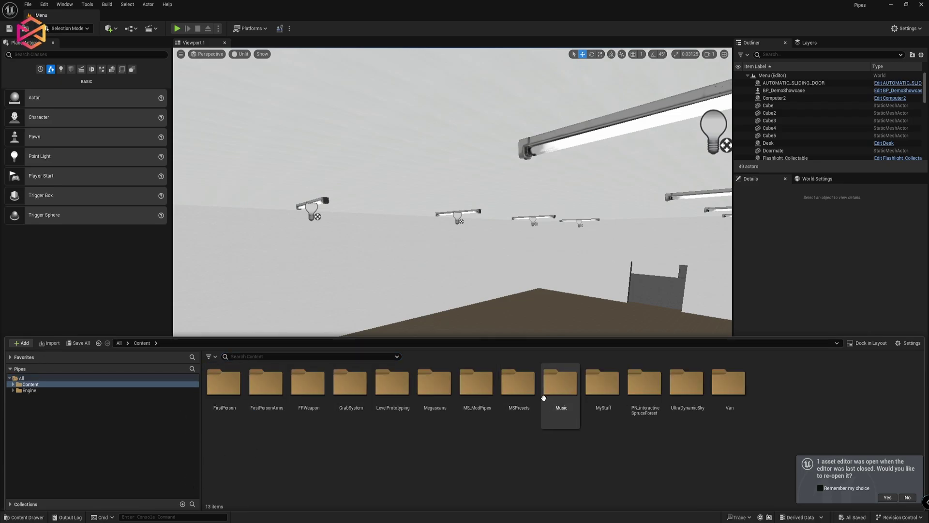
pyautogui.click(605, 417)
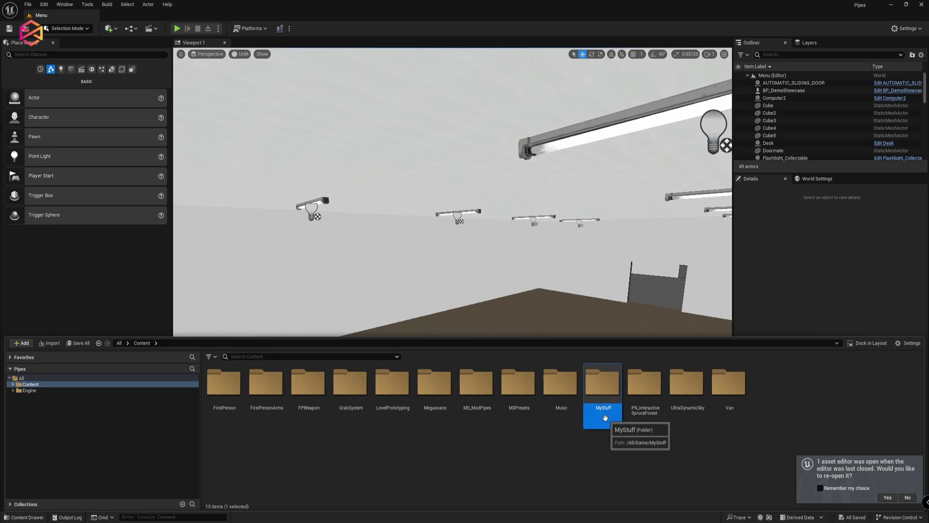
pyautogui.press('Return')
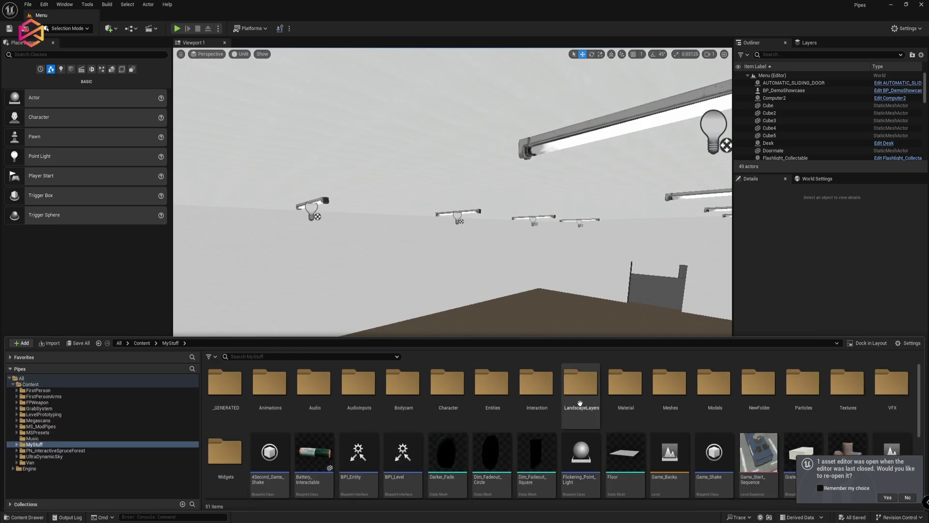
# Look through the Particles and VFX folders in MyStuff for a particle system, returning to MyStuff.
pyautogui.doubleClick(806, 413)
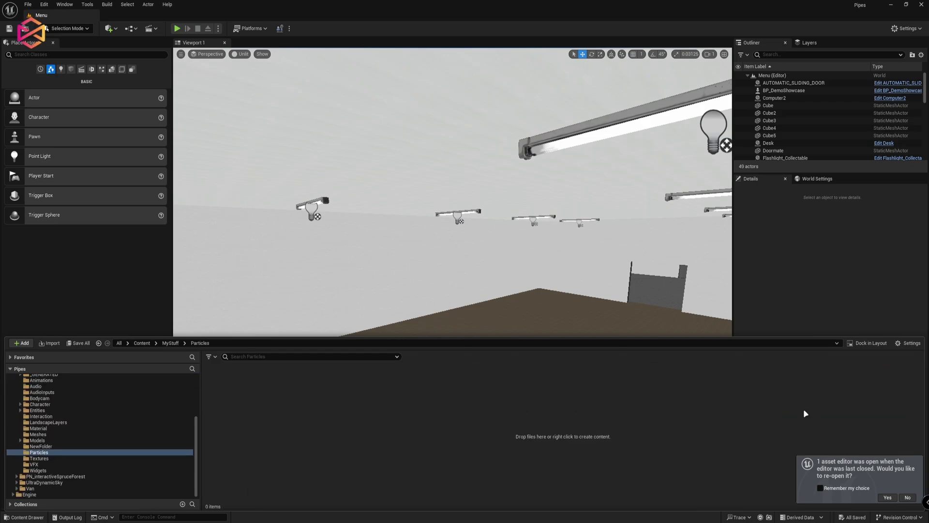
pyautogui.click(170, 342)
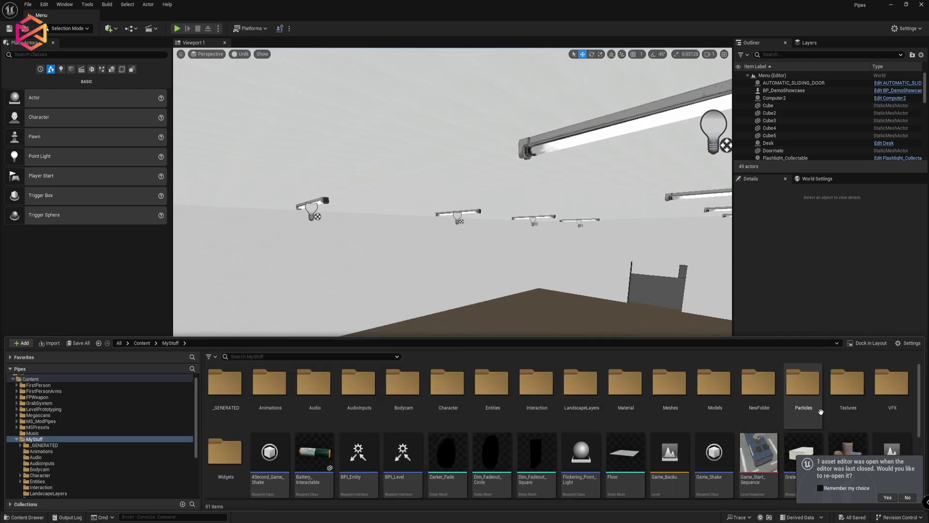
pyautogui.click(893, 388)
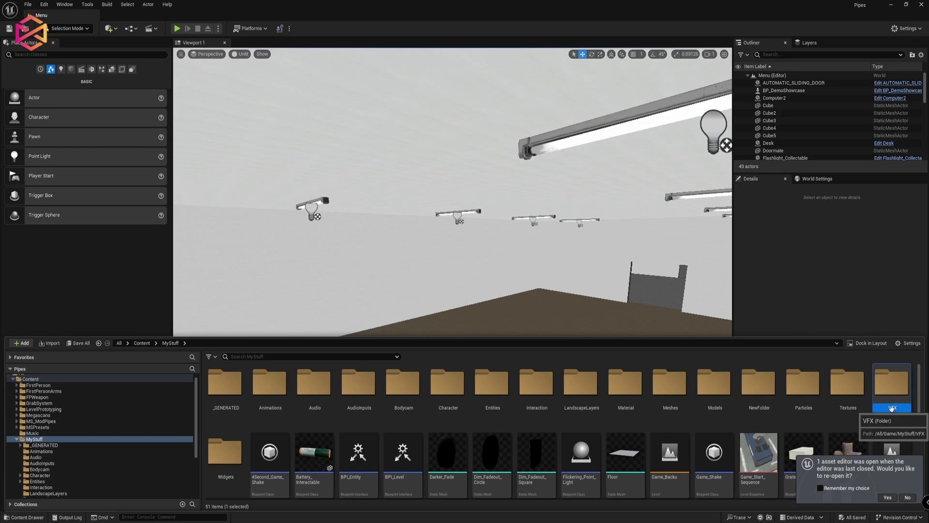
pyautogui.doubleClick(893, 387)
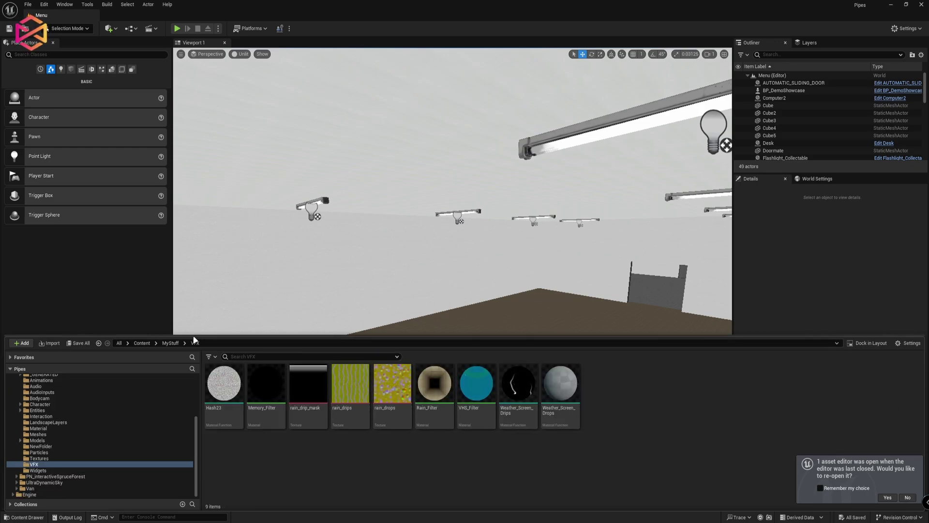
pyautogui.click(170, 343)
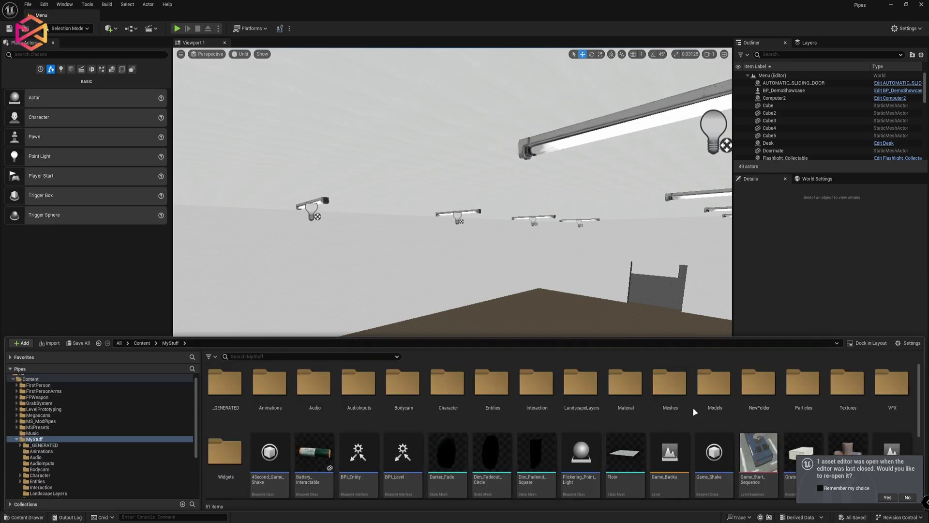
pyautogui.click(791, 408)
pyautogui.doubleClick(792, 408)
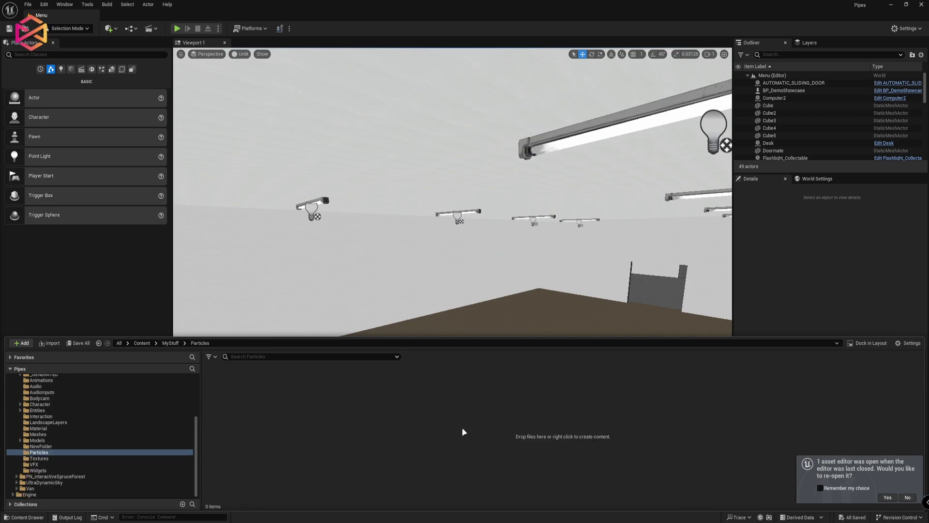
pyautogui.click(170, 343)
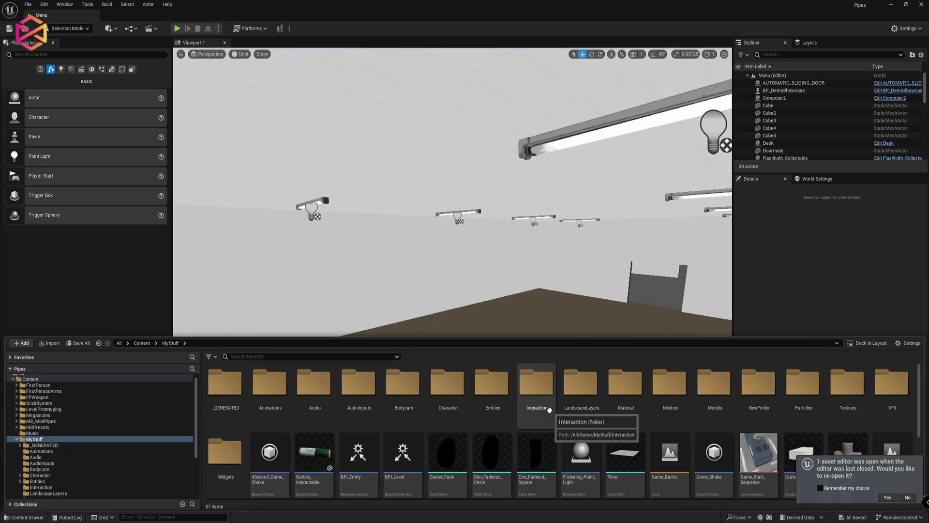
# Open the Crucifix_Explode Niagara system and select the Fountain emitter's Sprite Renderer to check its assigned material.
pyautogui.doubleClick(802, 392)
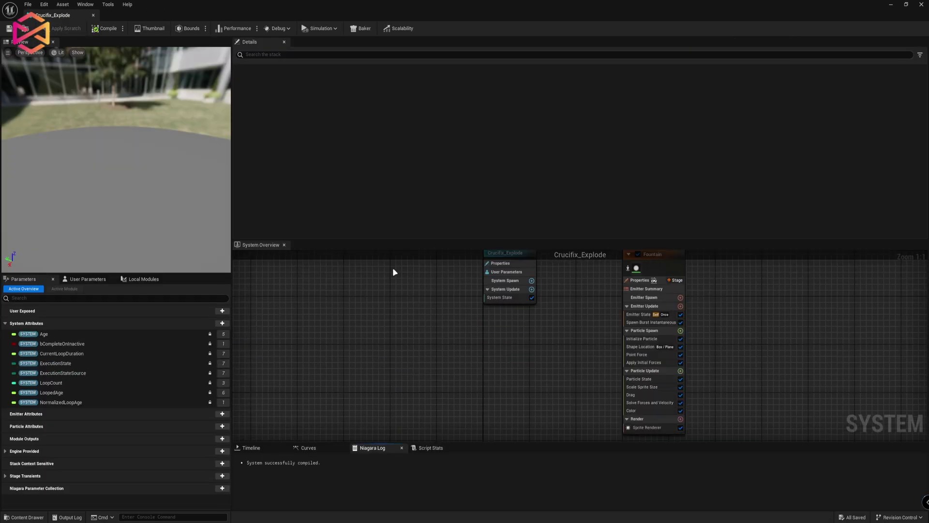
pyautogui.moveTo(62, 207); pyautogui.dragTo(201, 179)
pyautogui.moveTo(92, 192); pyautogui.dragTo(104, 199)
pyautogui.moveTo(429, 300); pyautogui.dragTo(393, 298, button='right')
pyautogui.click(537, 377)
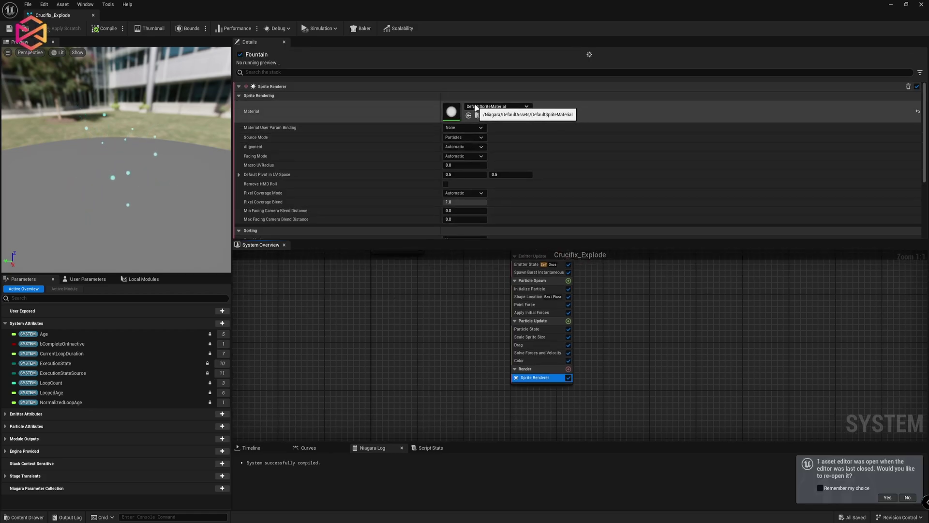
# Inspect the Crucifix_Explode particles in the preview from several angles, look over its emitter stack, and close the system.
pyautogui.click(154, 204)
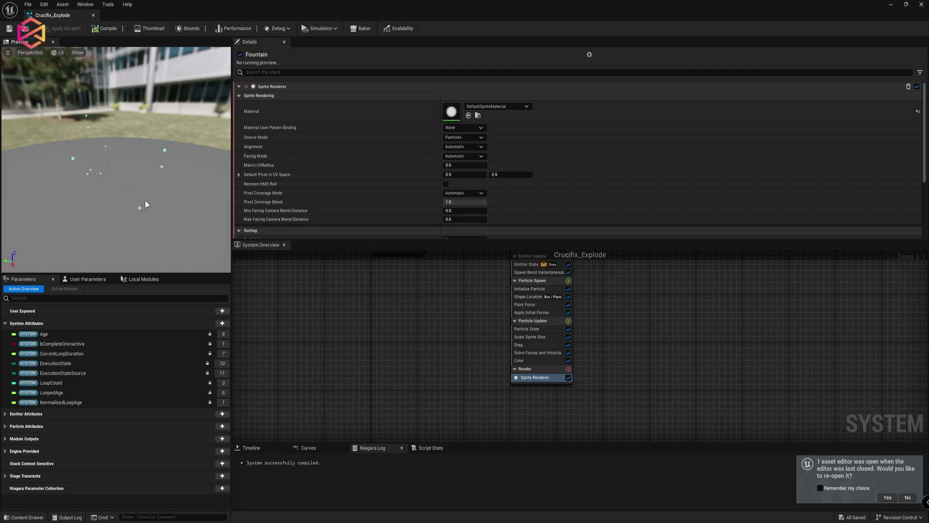
pyautogui.moveTo(145, 204)
pyautogui.mouseDown()
pyautogui.moveTo(213, 160)
pyautogui.moveTo(215, 204)
pyautogui.moveTo(154, 205)
pyautogui.mouseUp()
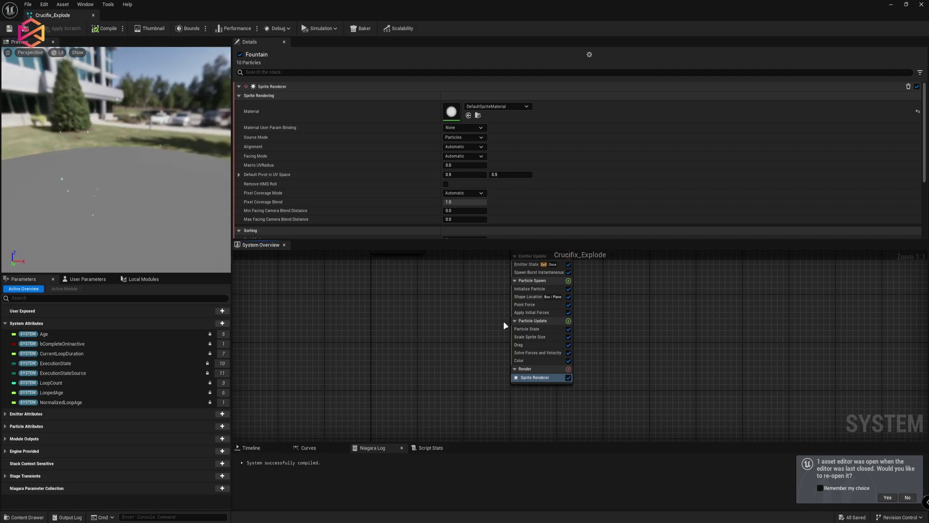
pyautogui.moveTo(104, 177); pyautogui.dragTo(203, 199)
pyautogui.moveTo(116, 160); pyautogui.dragTo(191, 181)
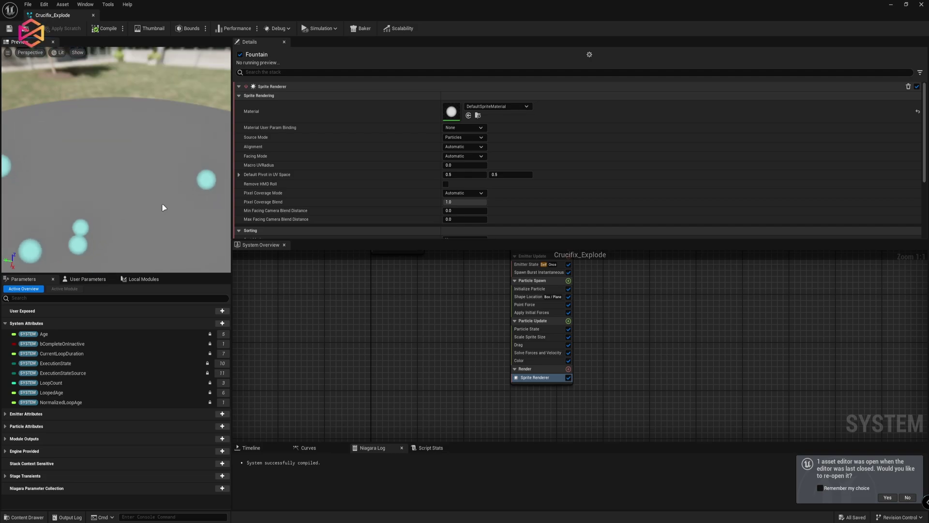
pyautogui.moveTo(306, 335); pyautogui.dragTo(397, 364, button='right')
pyautogui.scroll(-5, 339, 348)
pyautogui.scroll(3, 384, 372)
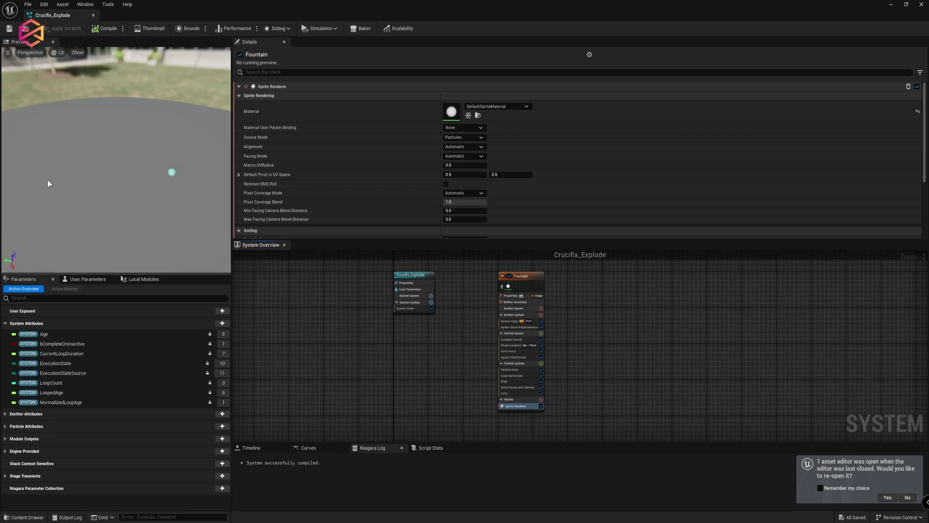
pyautogui.scroll(2, 455, 341)
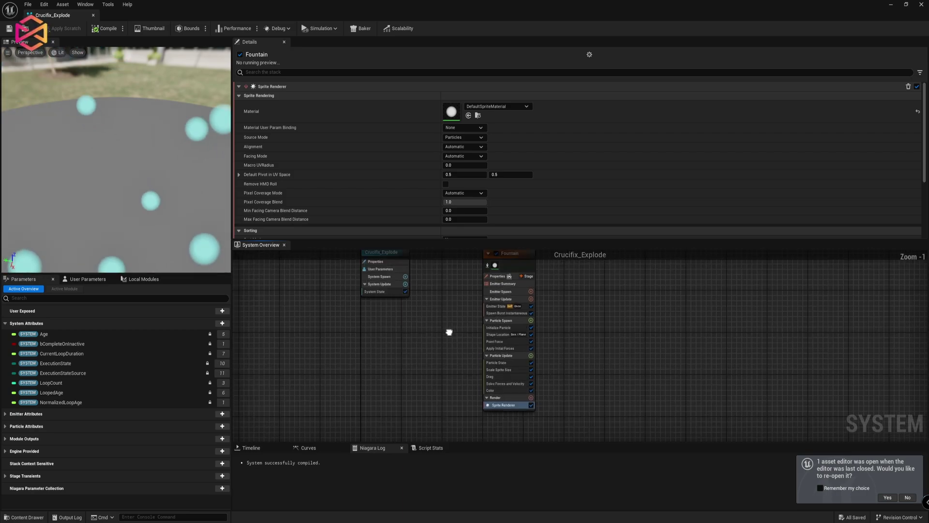
pyautogui.moveTo(448, 332); pyautogui.dragTo(379, 327, button='right')
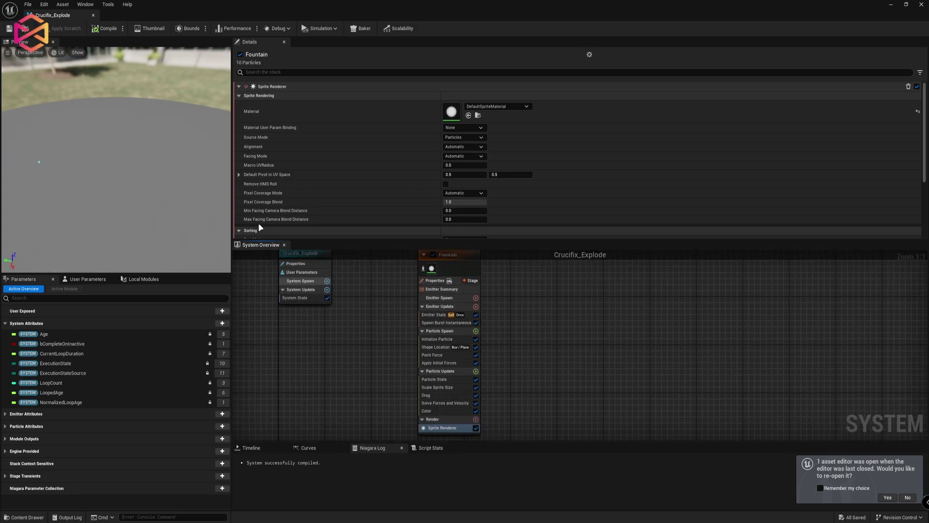
pyautogui.click(93, 15)
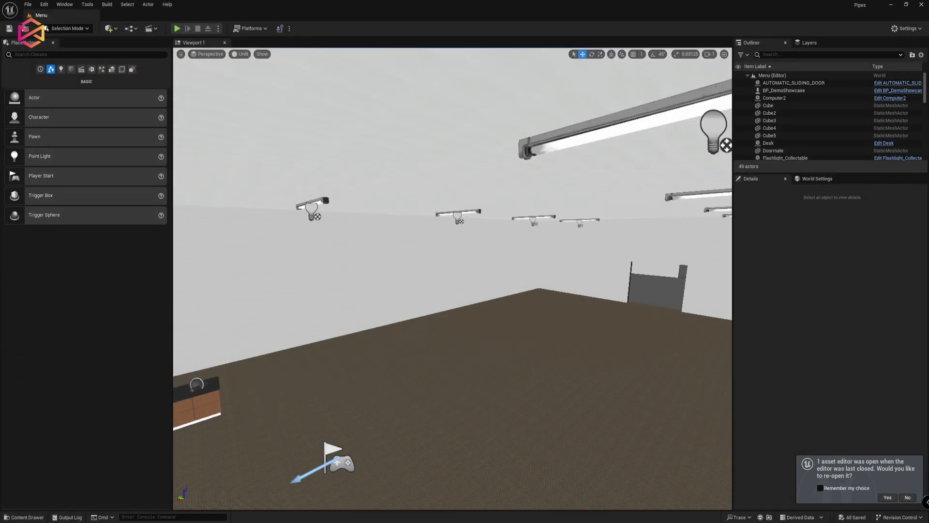
# Fly the level viewport camera out of the room to view the brick building's facade and parking area.
pyautogui.moveTo(458, 251)
pyautogui.mouseDown(button='right')
pyautogui.moveTo(561, 266)
pyautogui.moveTo(473, 261)
pyautogui.moveTo(508, 235)
pyautogui.moveTo(508, 264)
pyautogui.moveTo(513, 242)
pyautogui.moveTo(687, 244)
pyautogui.moveTo(702, 261)
pyautogui.moveTo(707, 251)
pyautogui.moveTo(461, 248)
pyautogui.mouseUp(button='right')
pyautogui.press('w')
pyautogui.press('w')
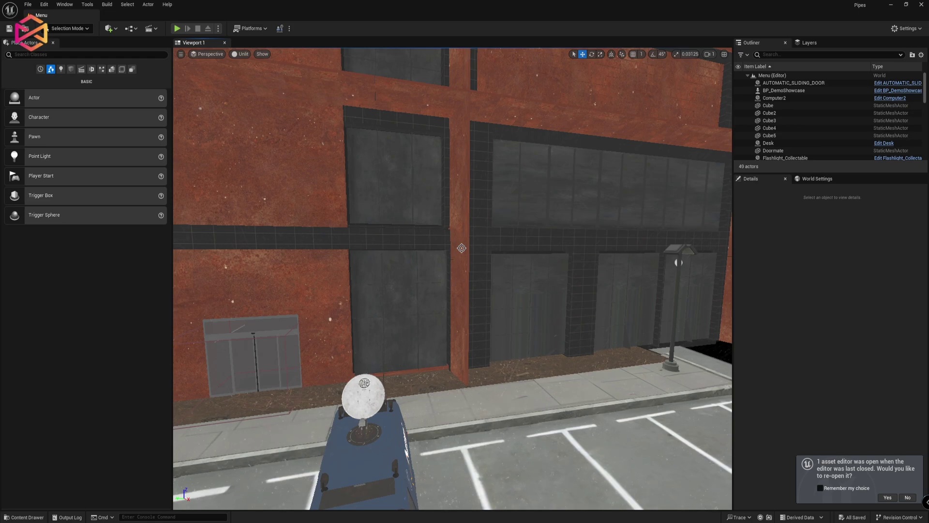